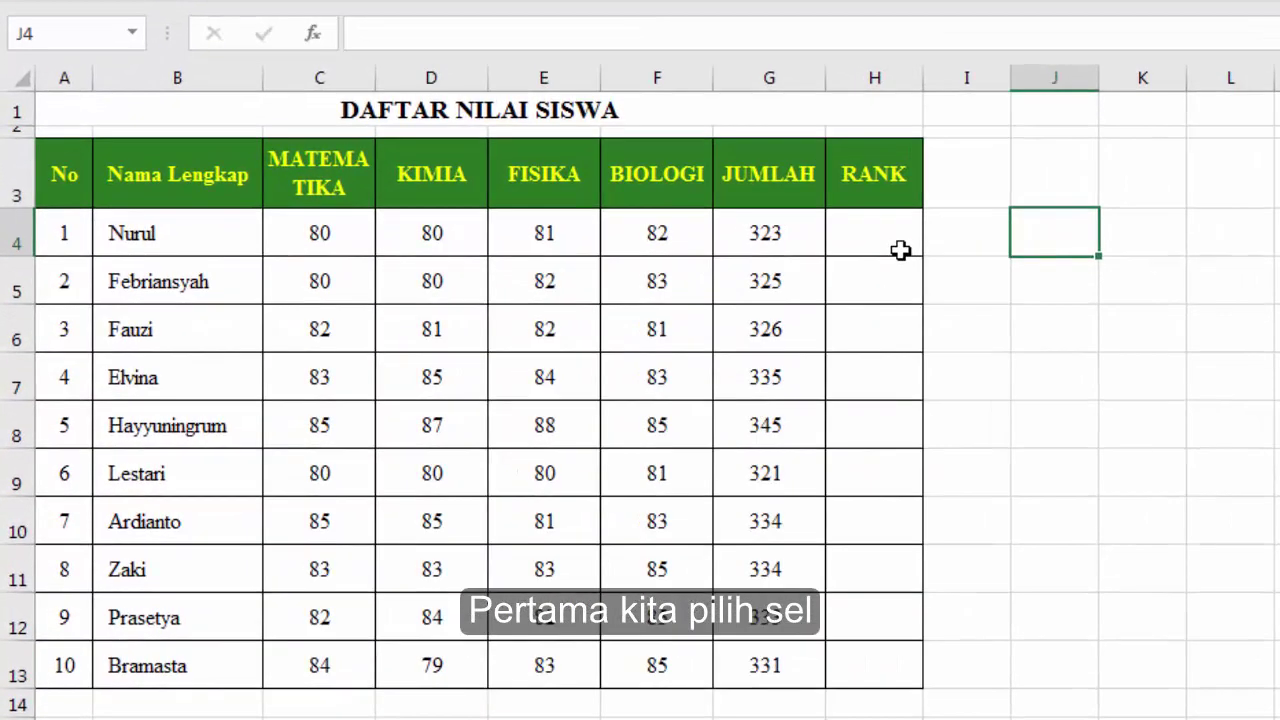
Step: Begin typing =r in cell H4 to bring up the function suggestions
left_click(901, 250)
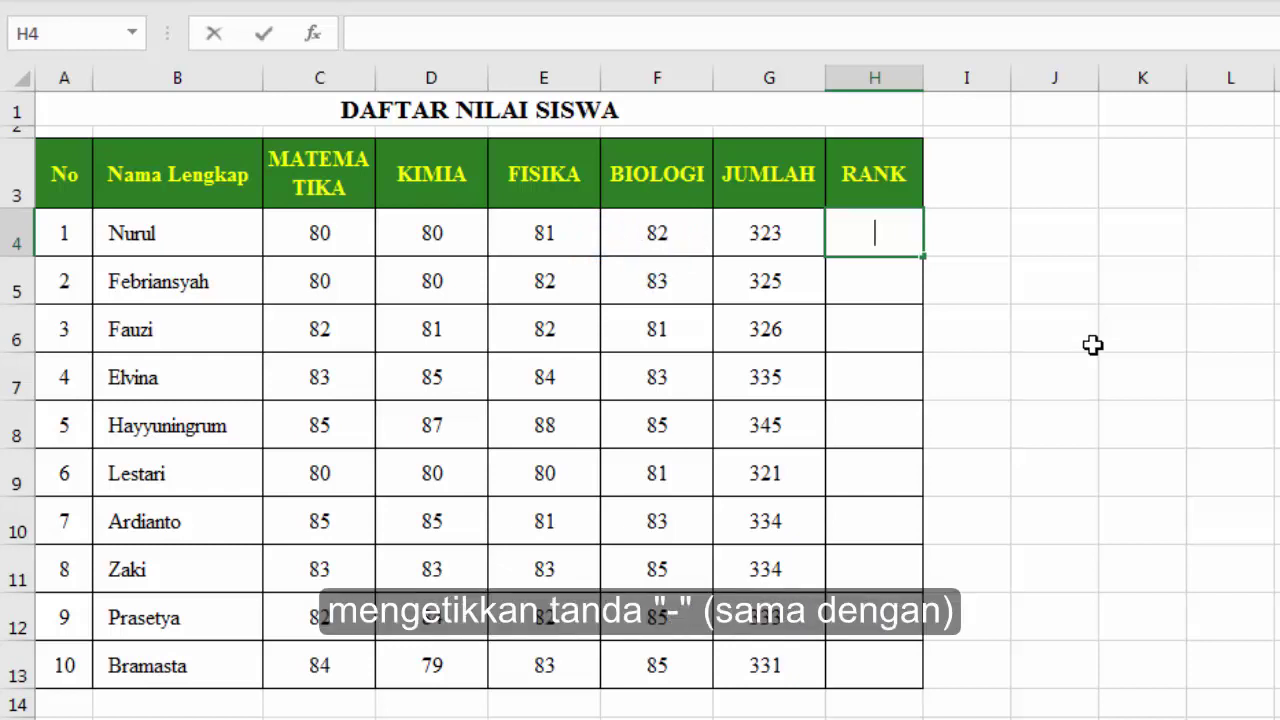
type("=")
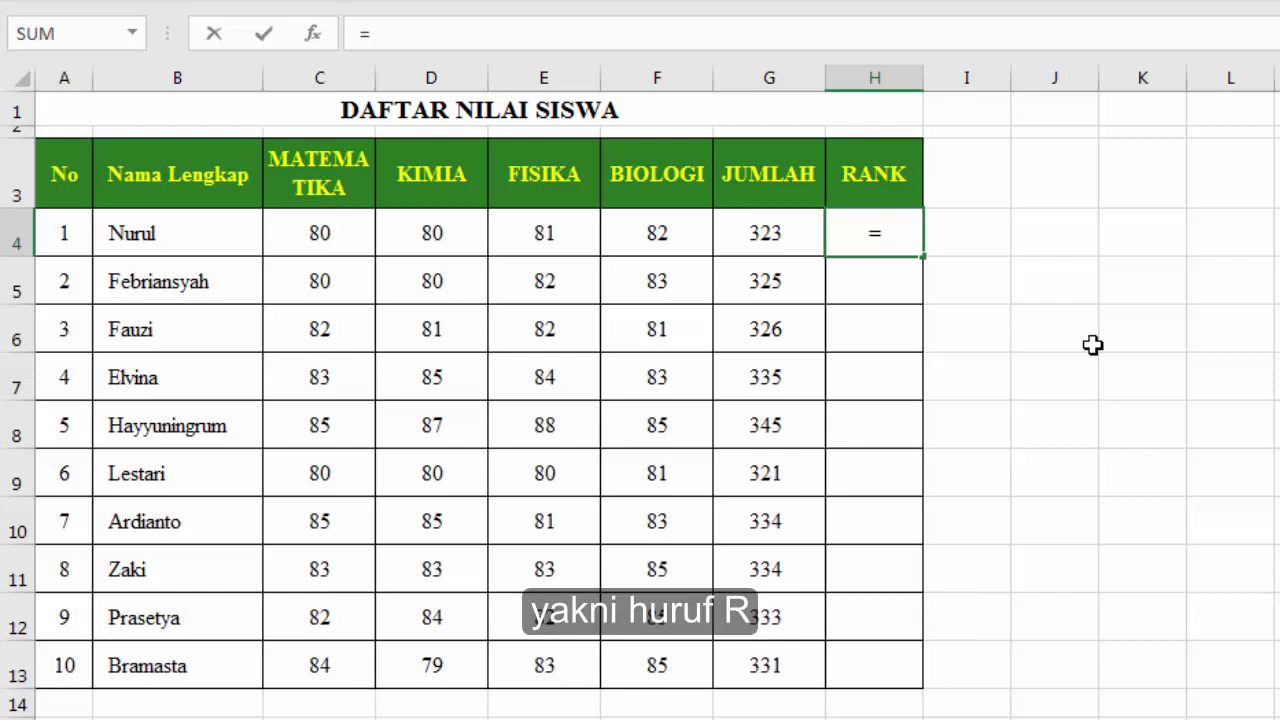
type("r")
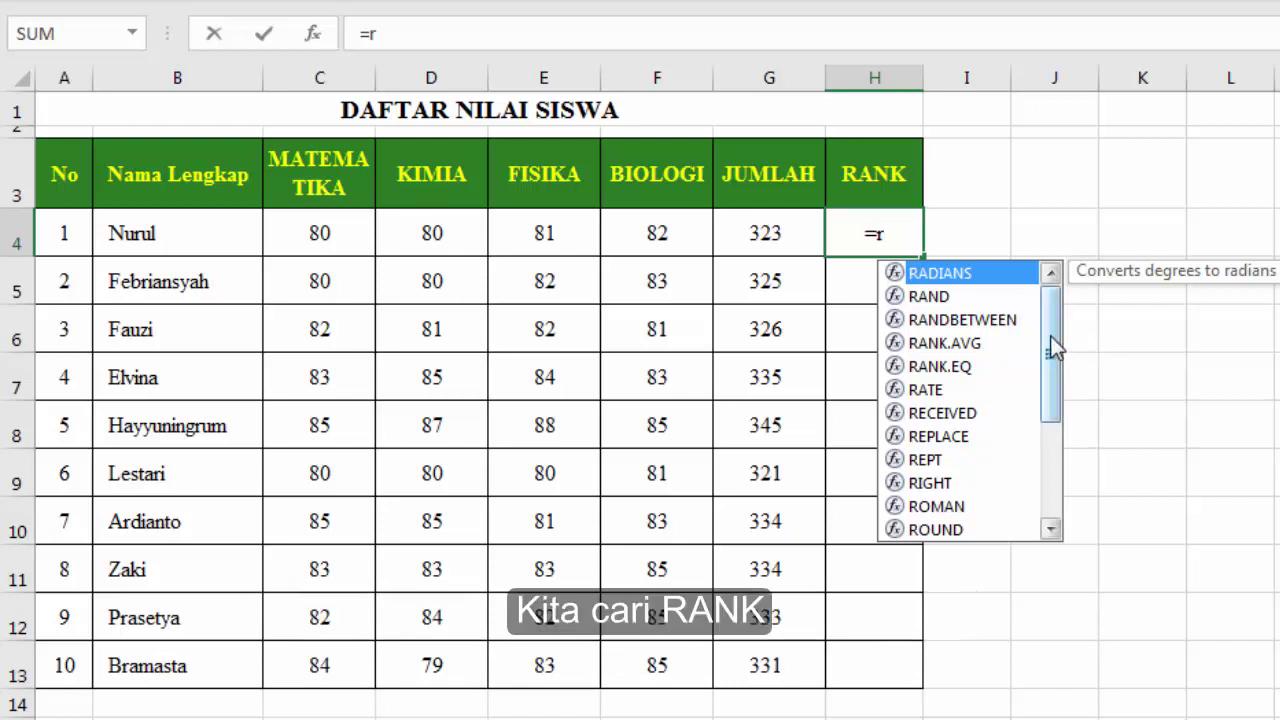
Step: Insert RANK from the autocomplete list so H4 reads =RANK(
left_click_drag(1055, 345, 1085, 463)
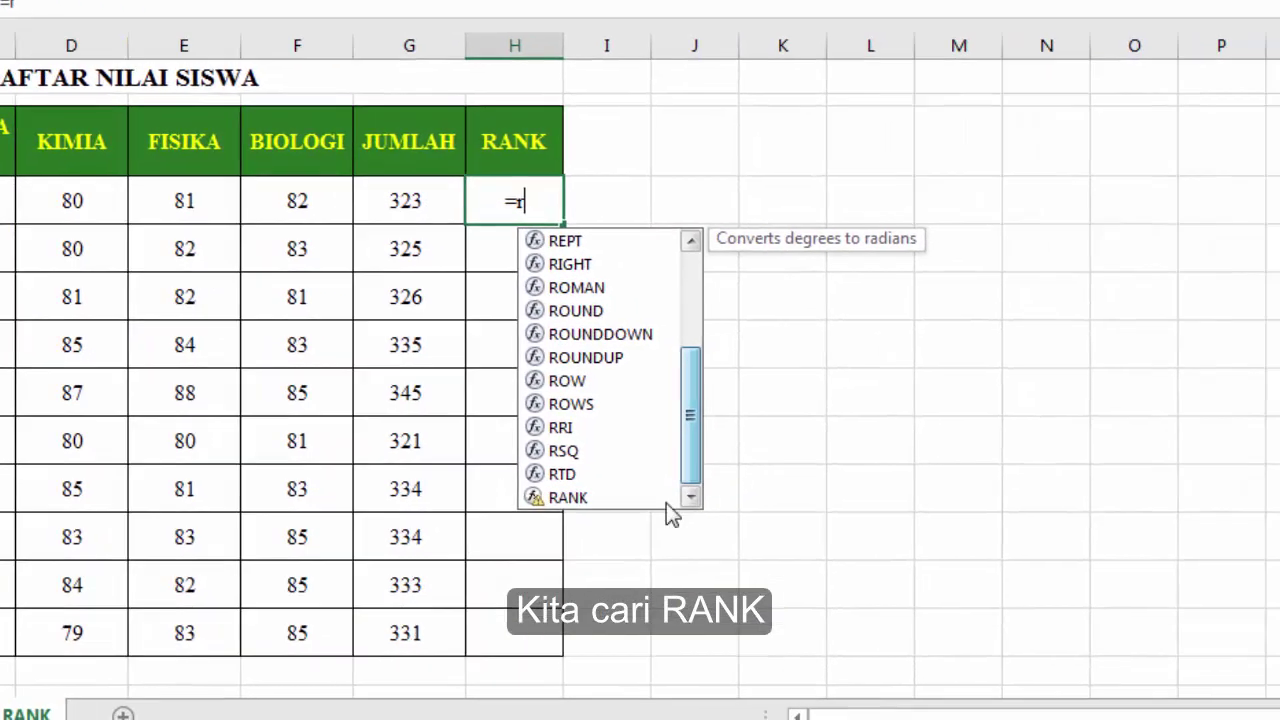
left_click(972, 526)
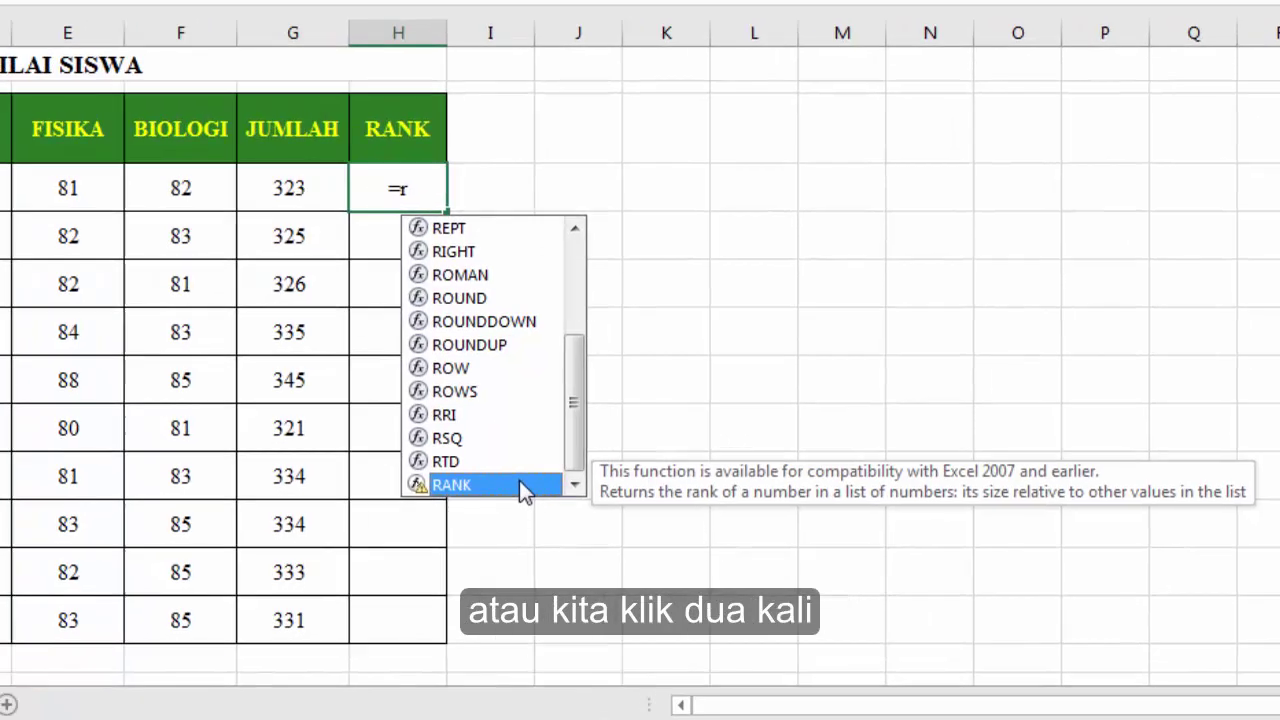
double_click(519, 484)
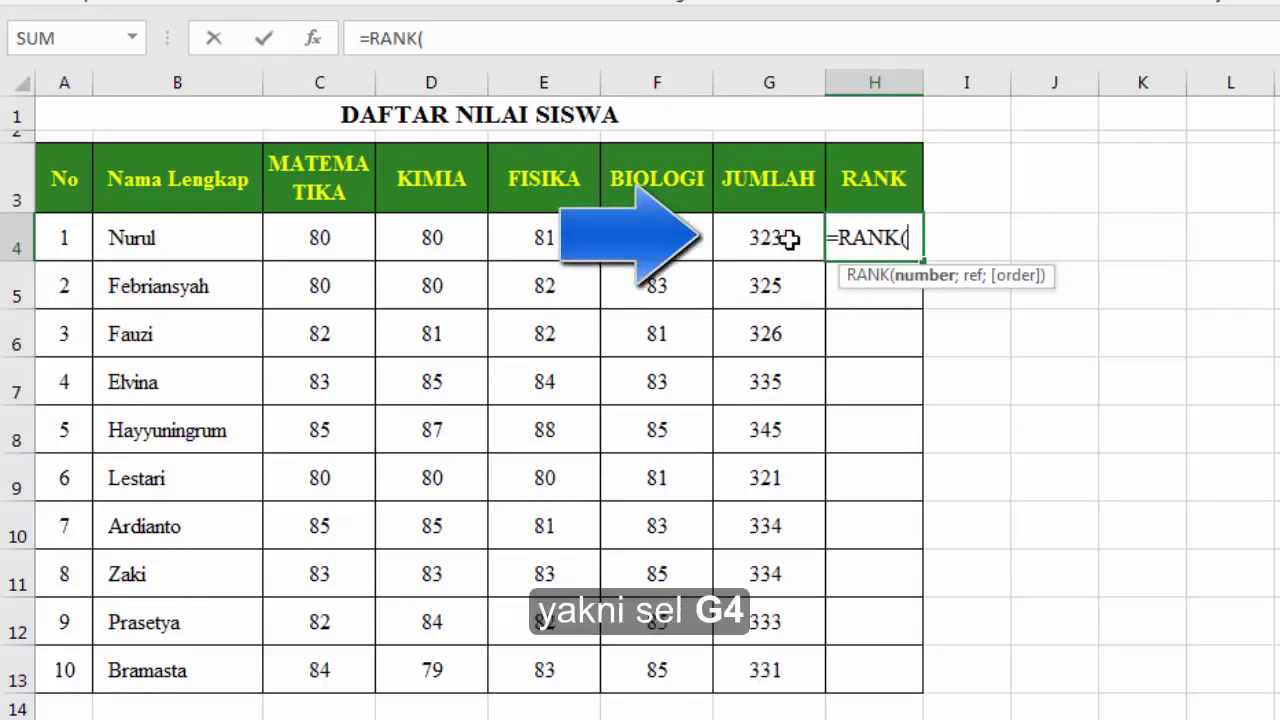
Step: Enter G4 as the number and G4:G13 as the ranking range
left_click(791, 238)
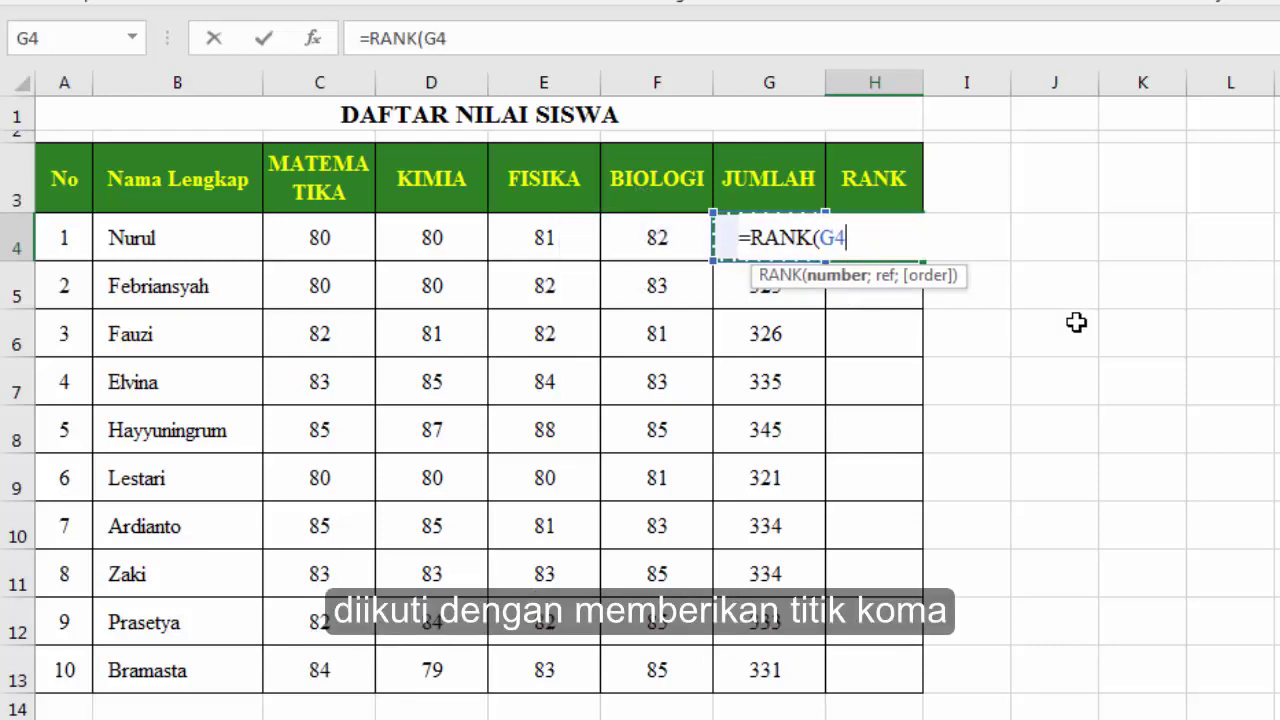
type(";")
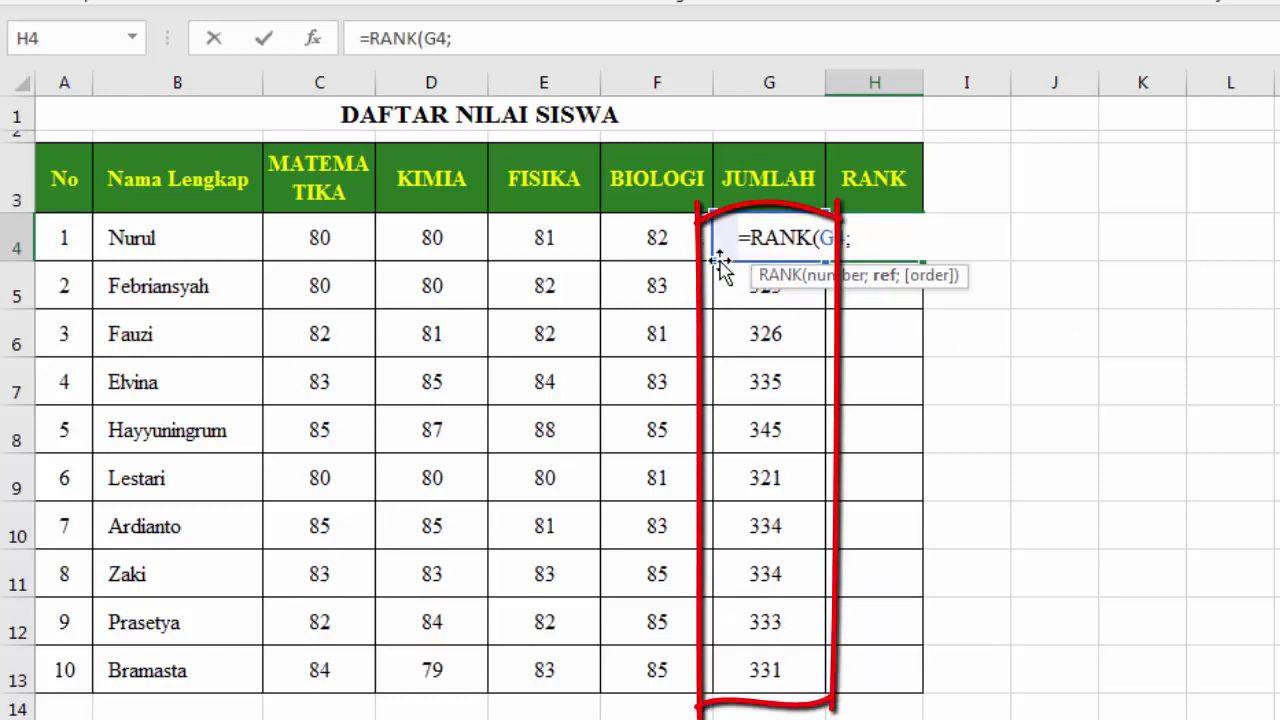
left_click(792, 672)
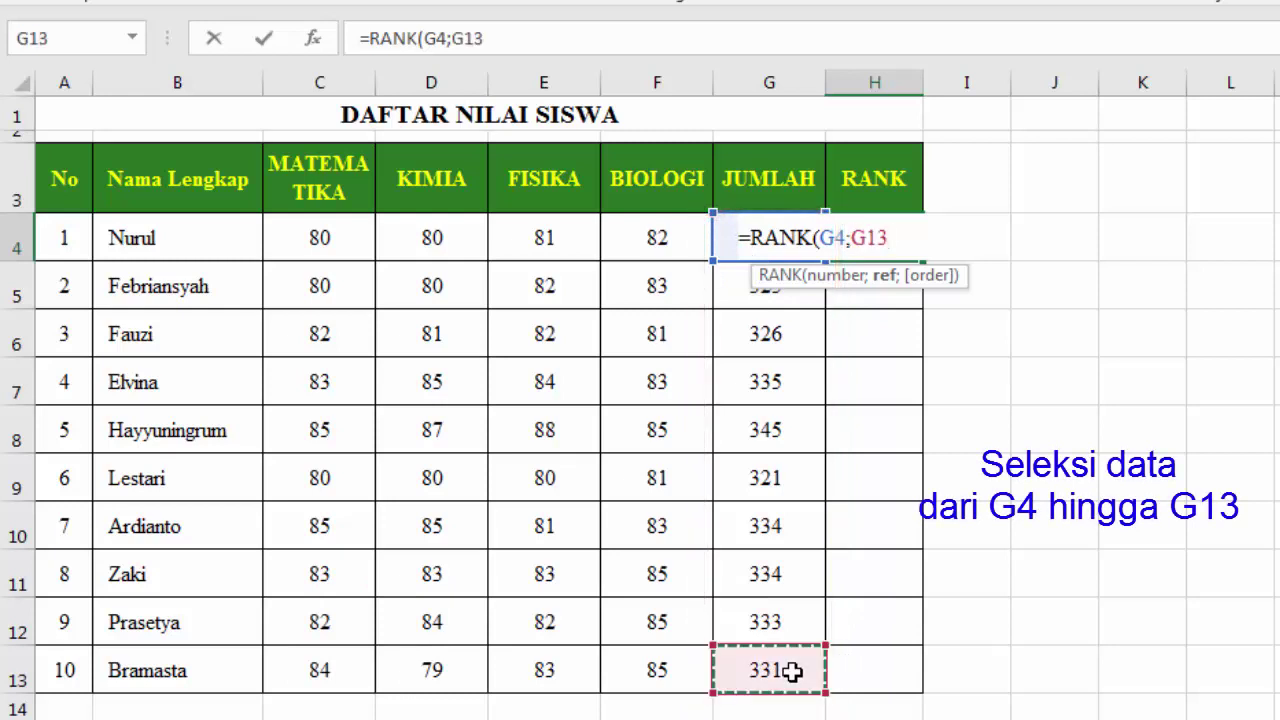
left_click_drag(792, 672, 754, 250)
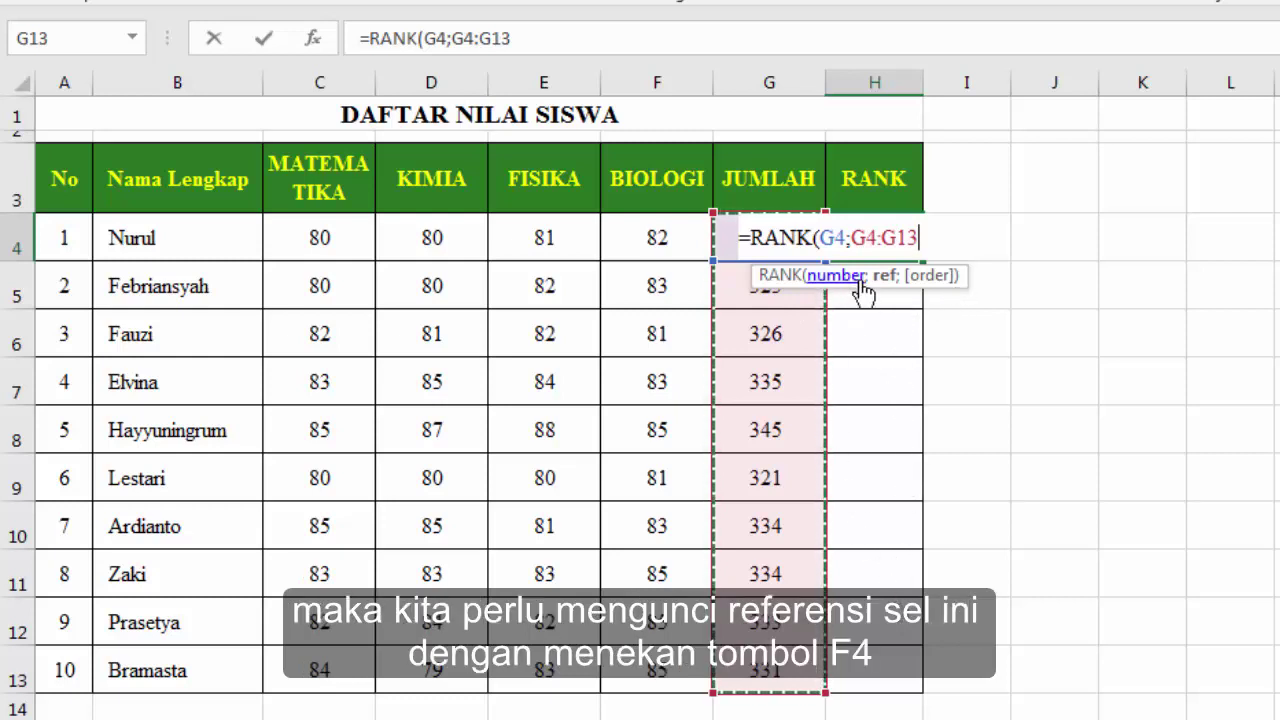
Step: Make the ranking range absolute as $G$4:$G$13 using F4
left_click(866, 233)
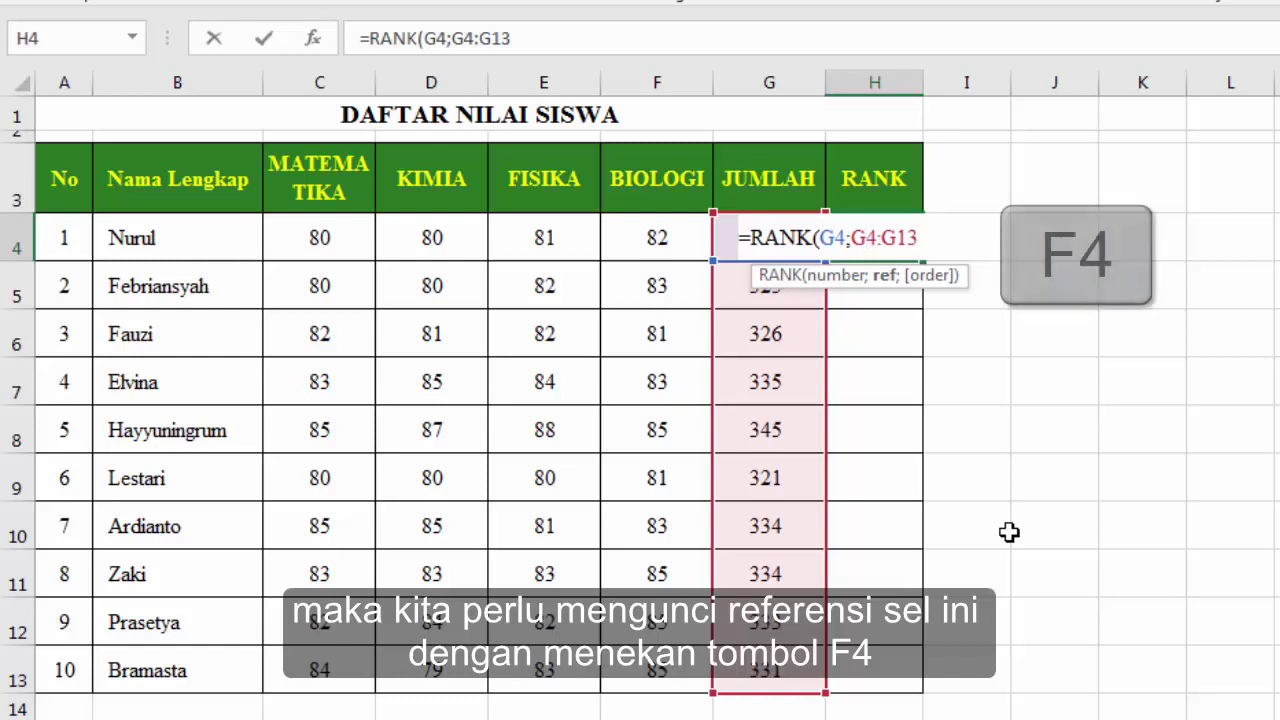
key("F4")
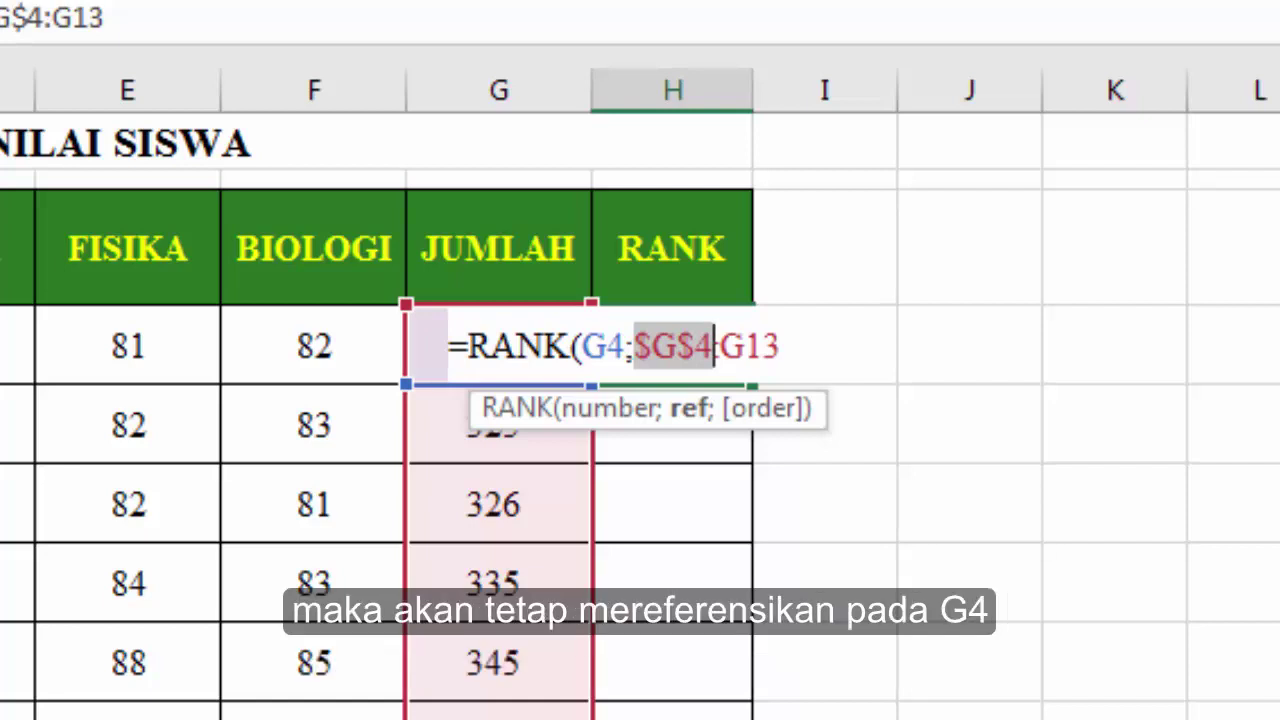
left_click(747, 350)
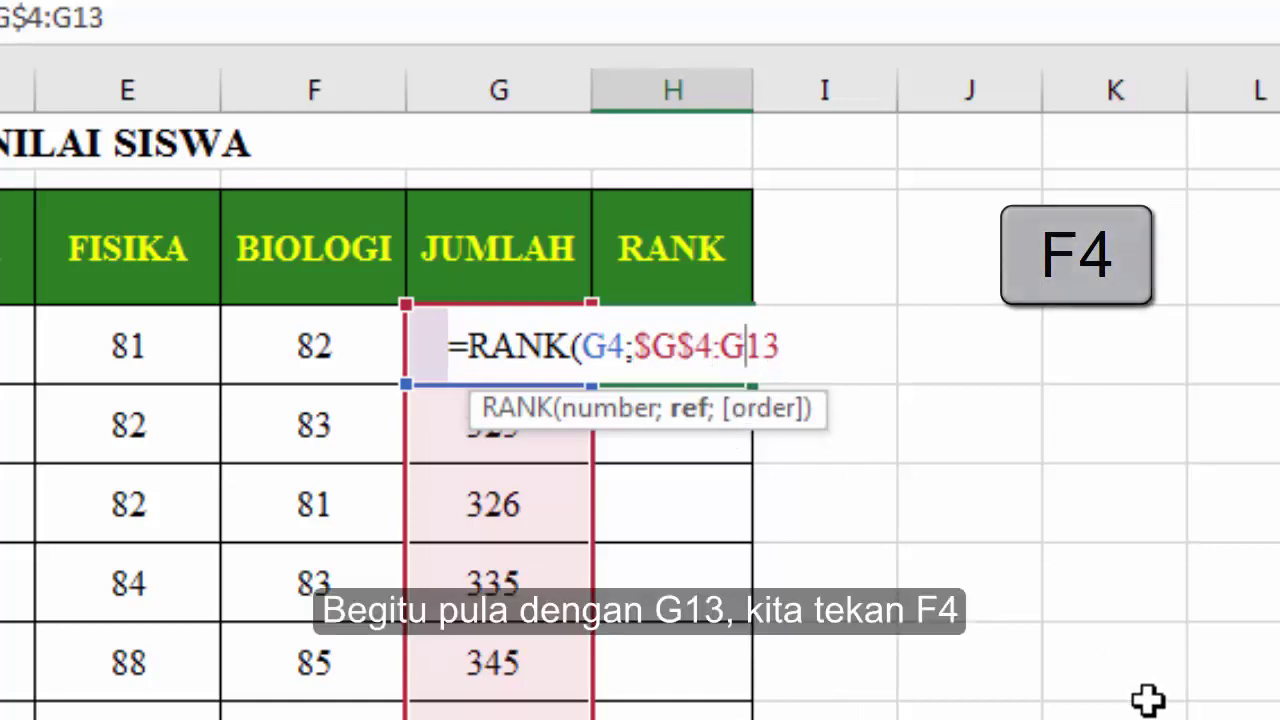
key("F4")
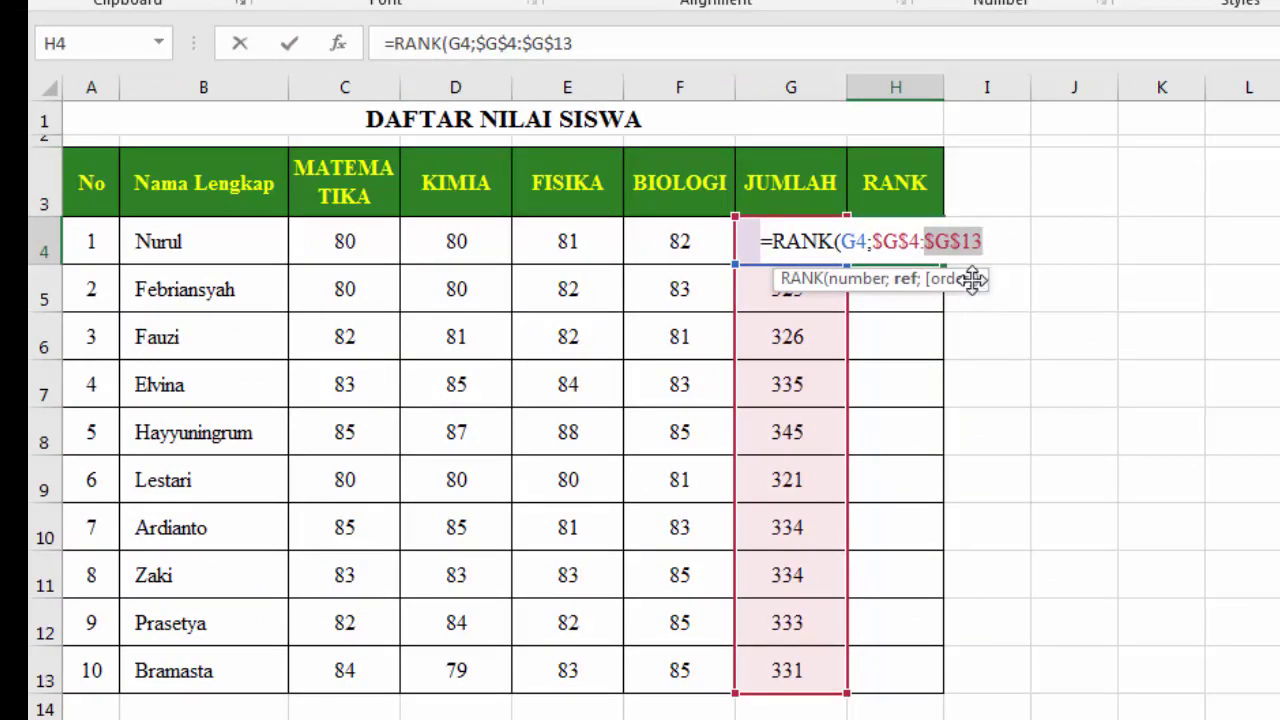
key("Right")
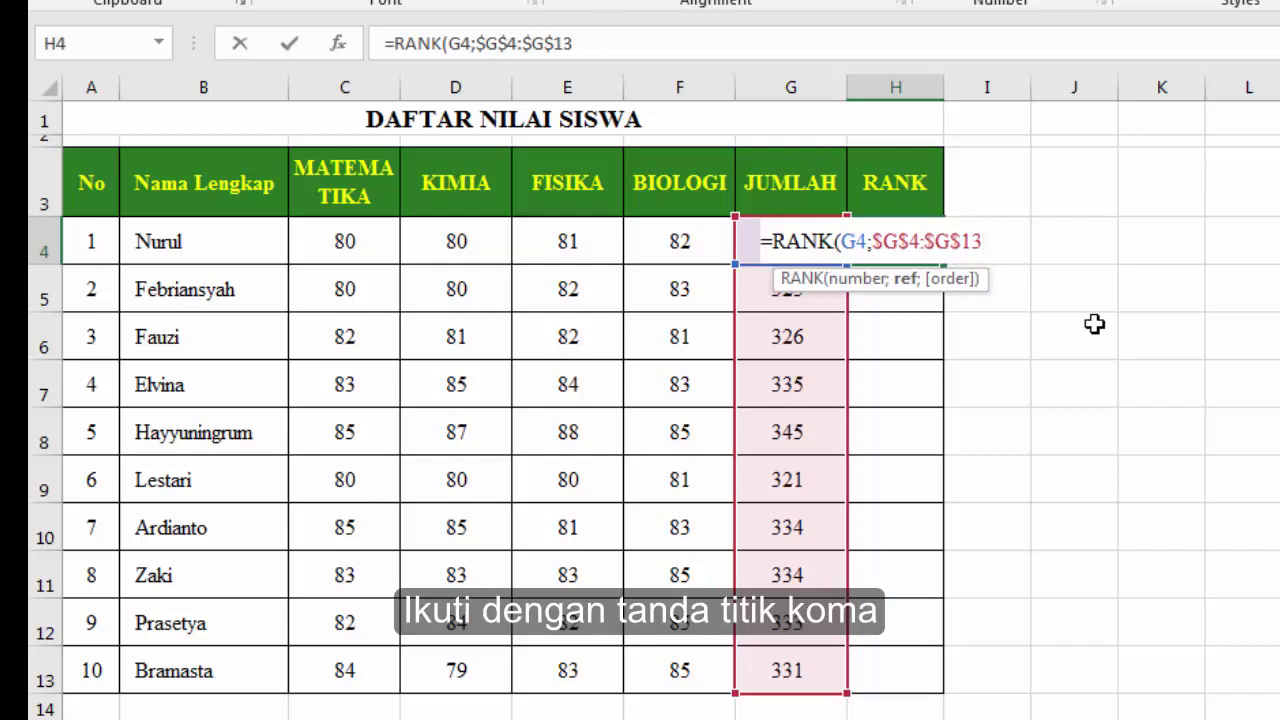
Step: Close and enter =RANK(G4;$G$4:$G$13) in H4, giving rank 9
type(";")
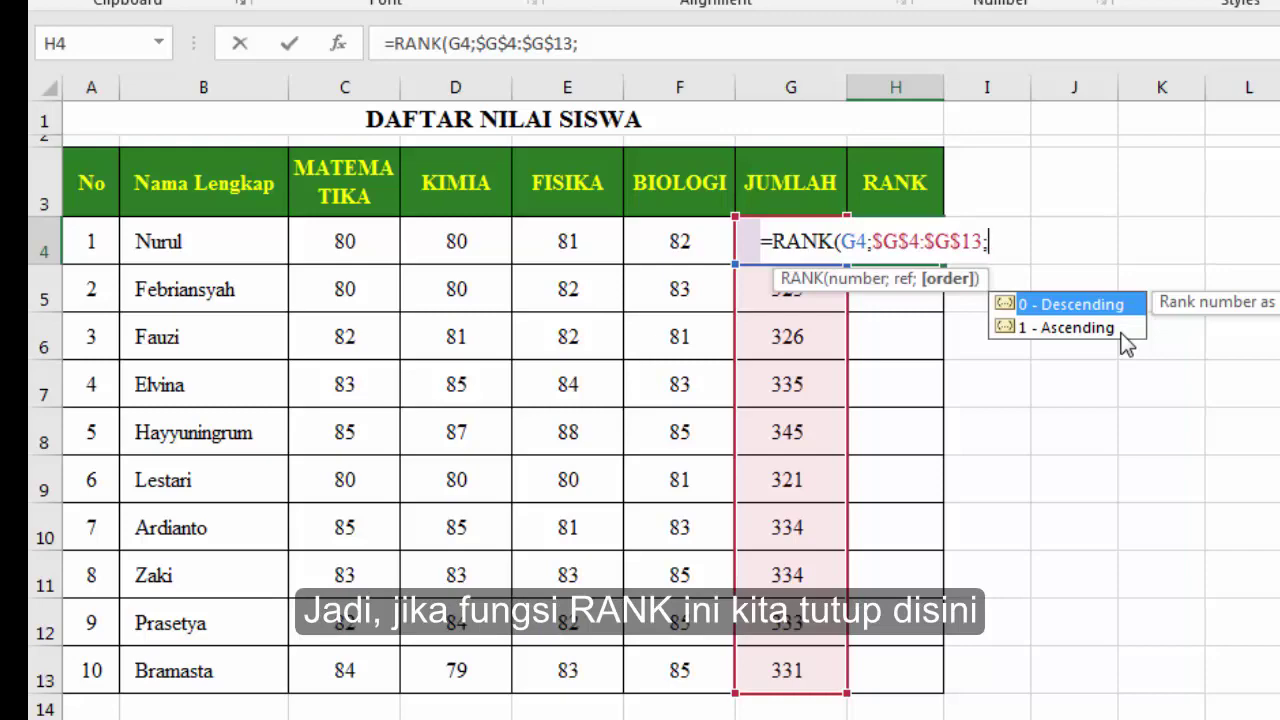
key("BackSpace")
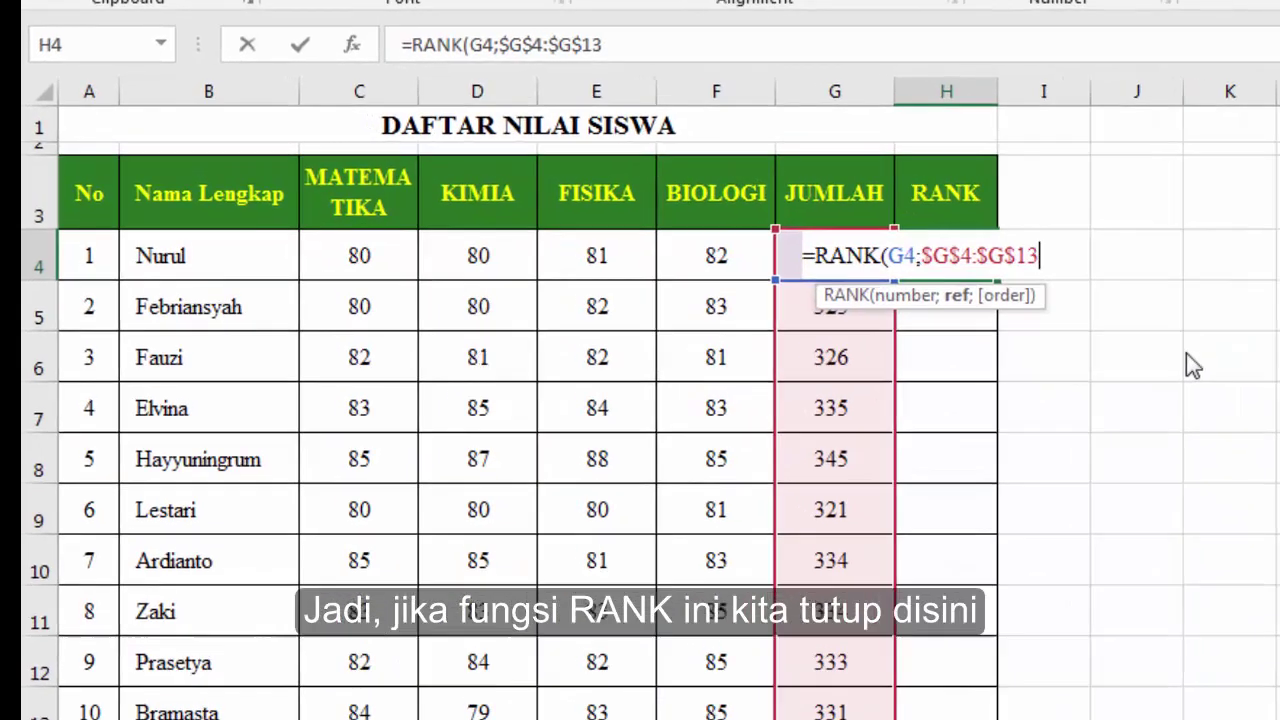
type(")")
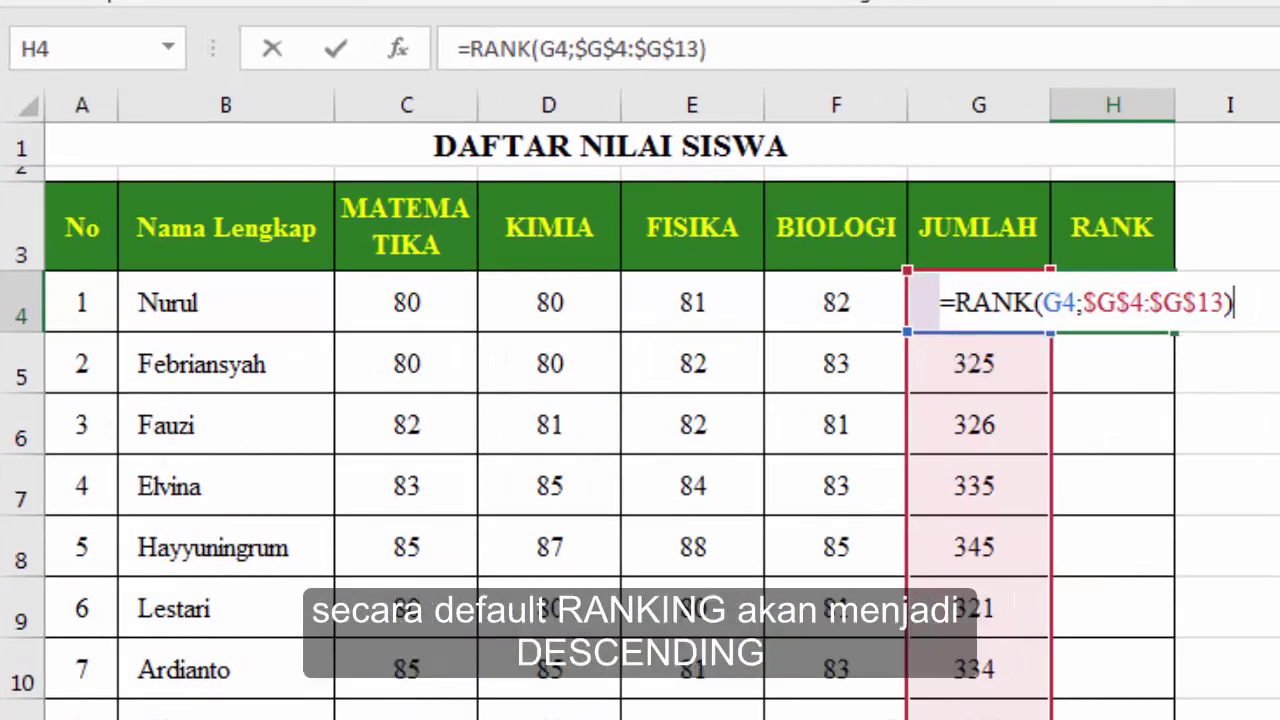
key("Return")
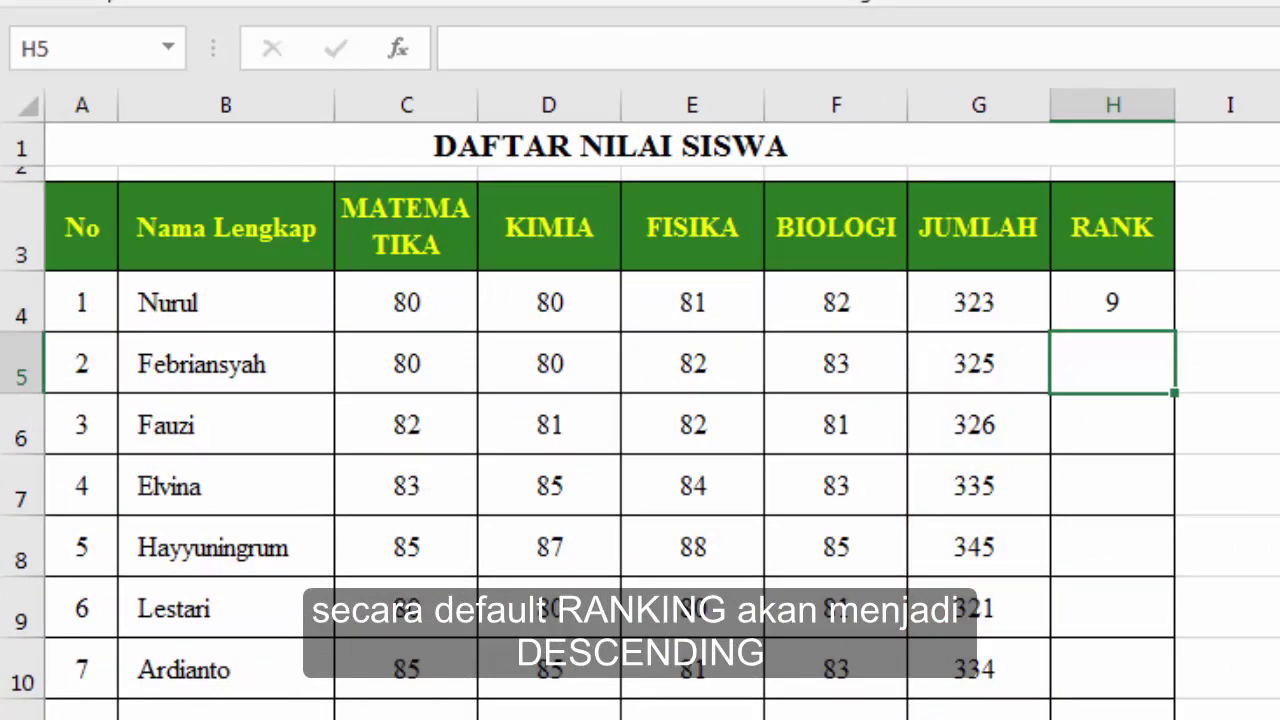
Step: Add order argument 0 so H4 reads =RANK(G4;$G$4:$G$13;0)
left_click(1143, 300)
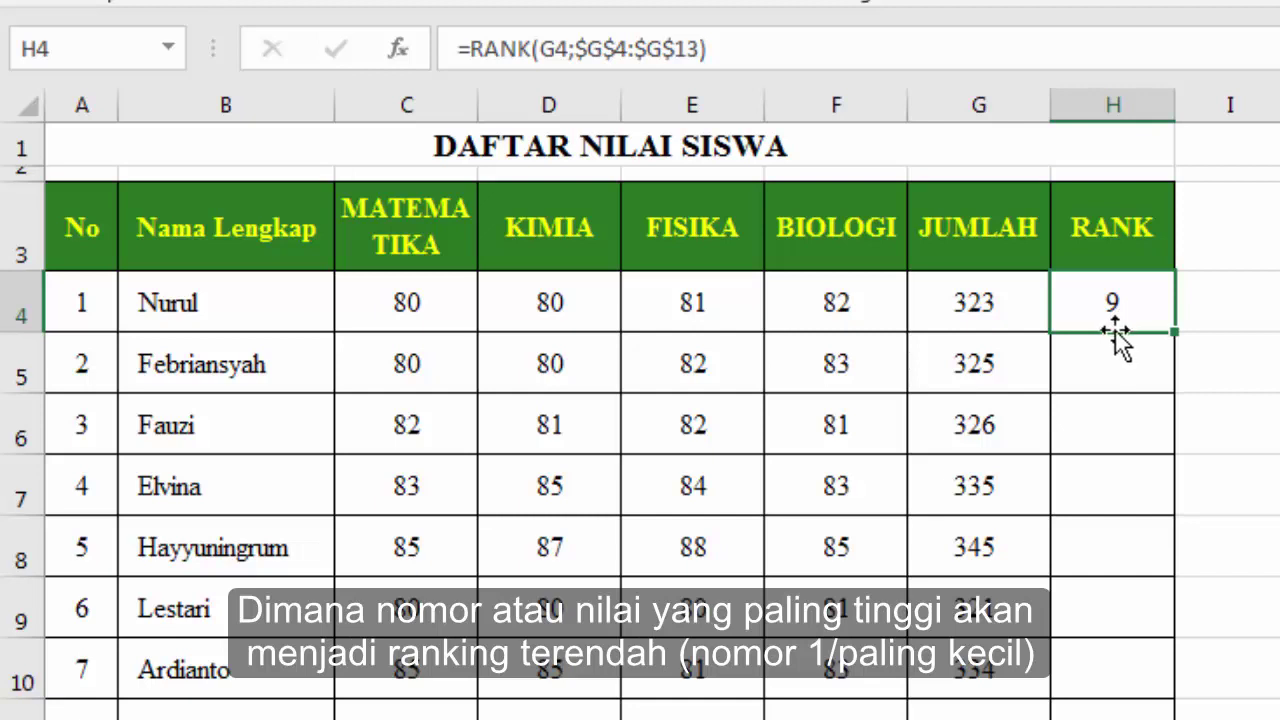
left_click(704, 48)
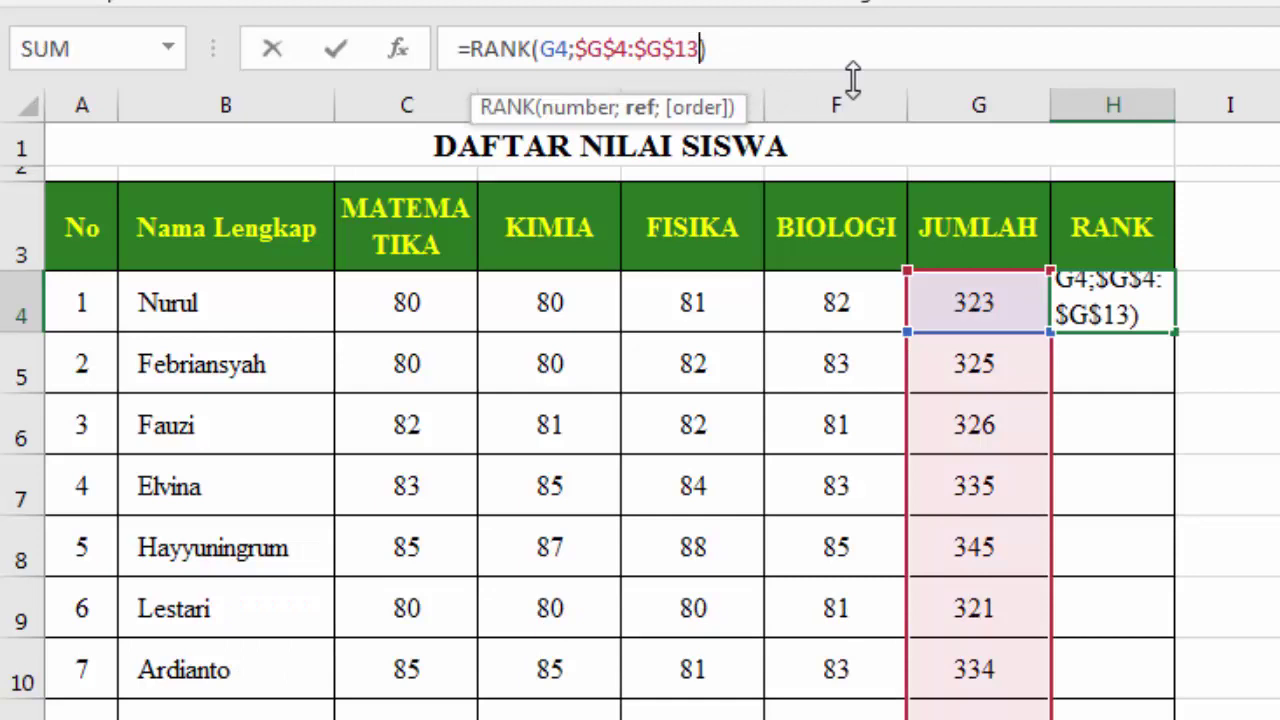
type(";")
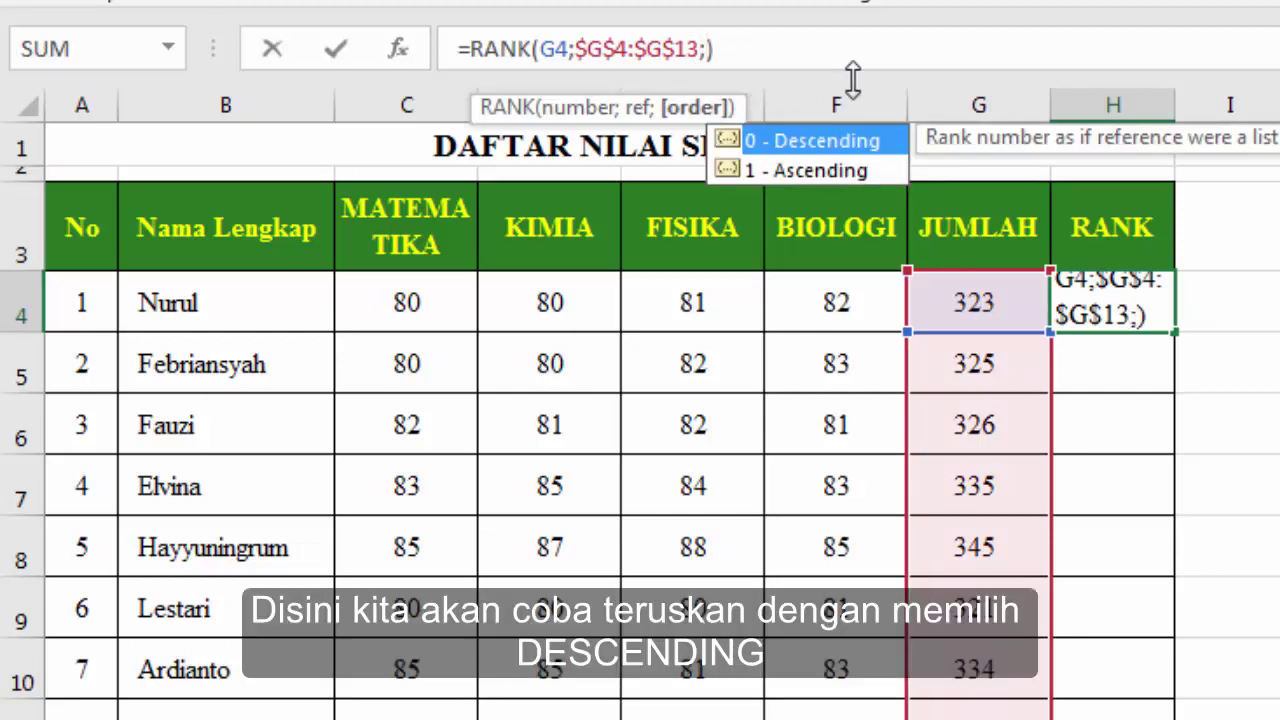
type("0")
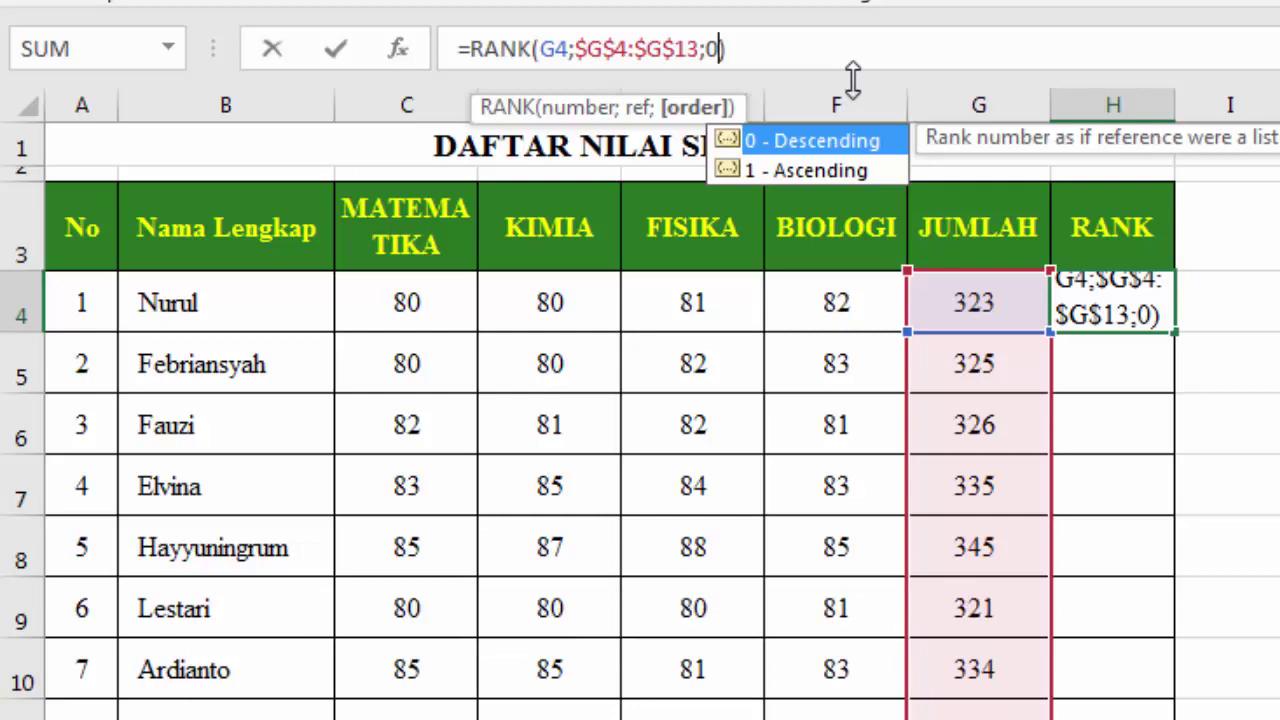
key("Return")
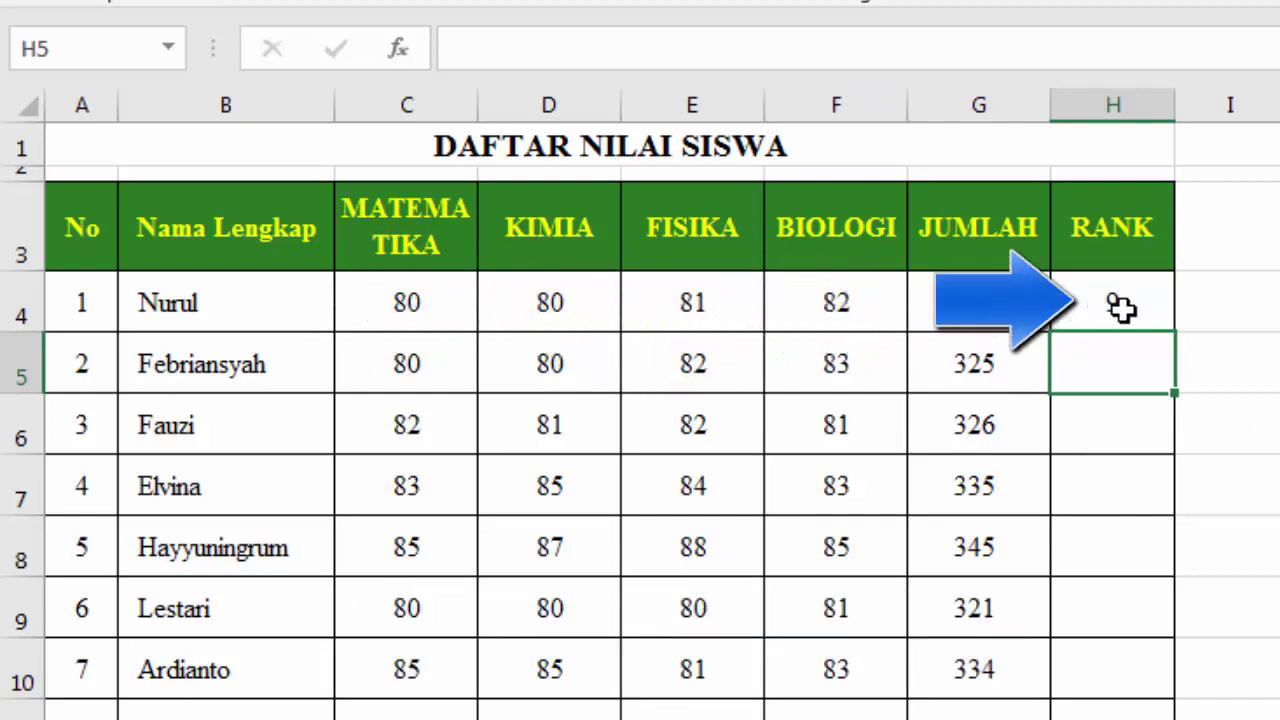
Step: Copy H4's RANK formula down through H13, ranking all ten students 1 to 10
left_click(1130, 310)
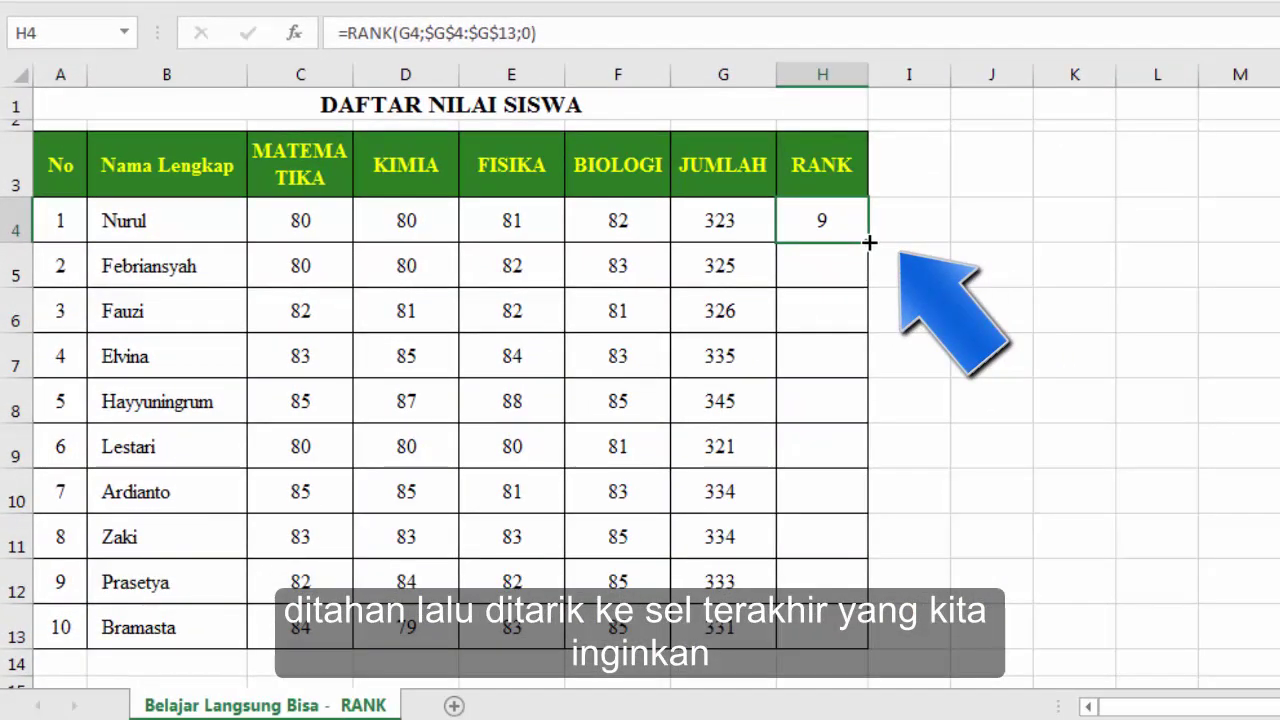
mouse_move(869, 242)
left_mouse_down()
mouse_move(888, 519)
mouse_move(855, 637)
left_mouse_up()
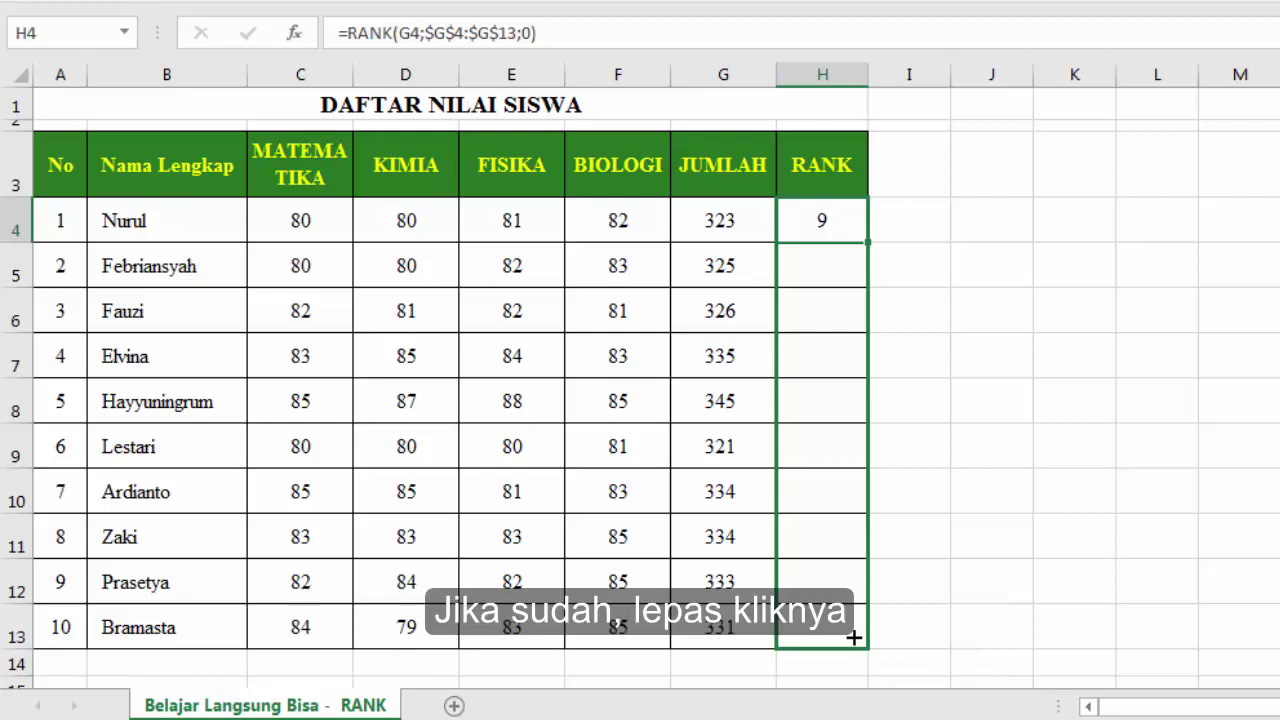
left_click_drag(854, 637, 853, 636)
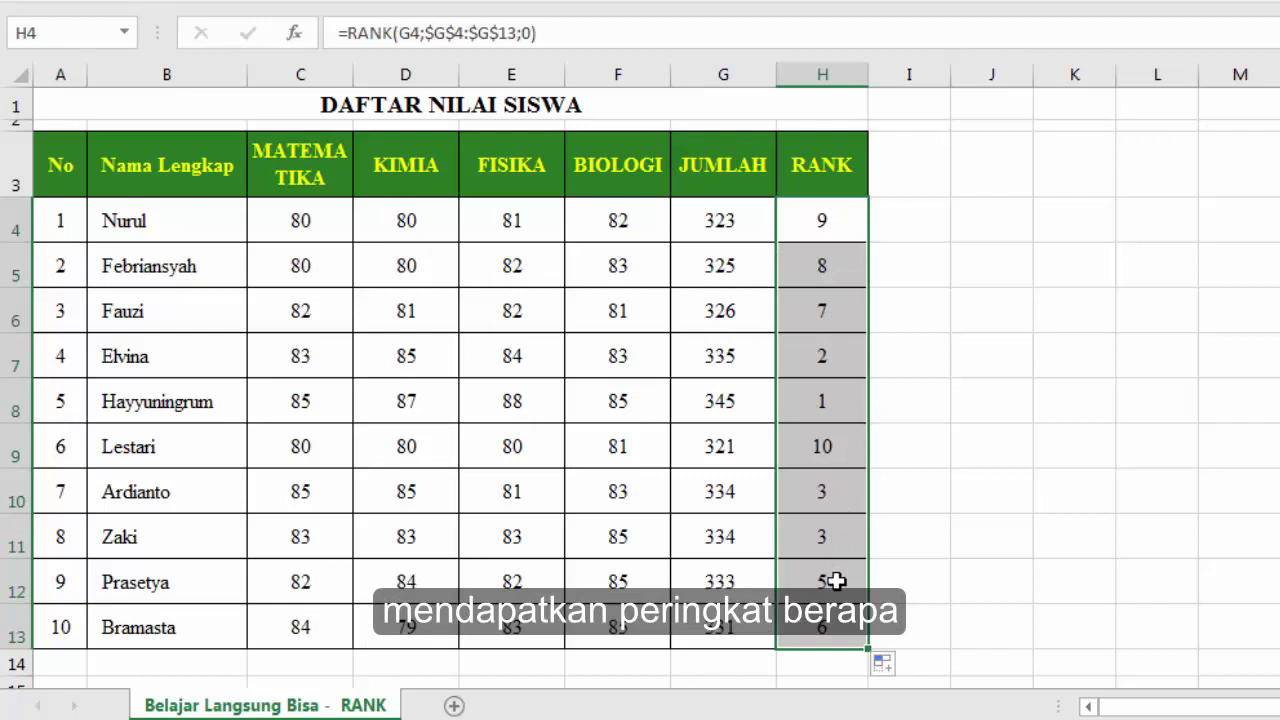
left_click(830, 228)
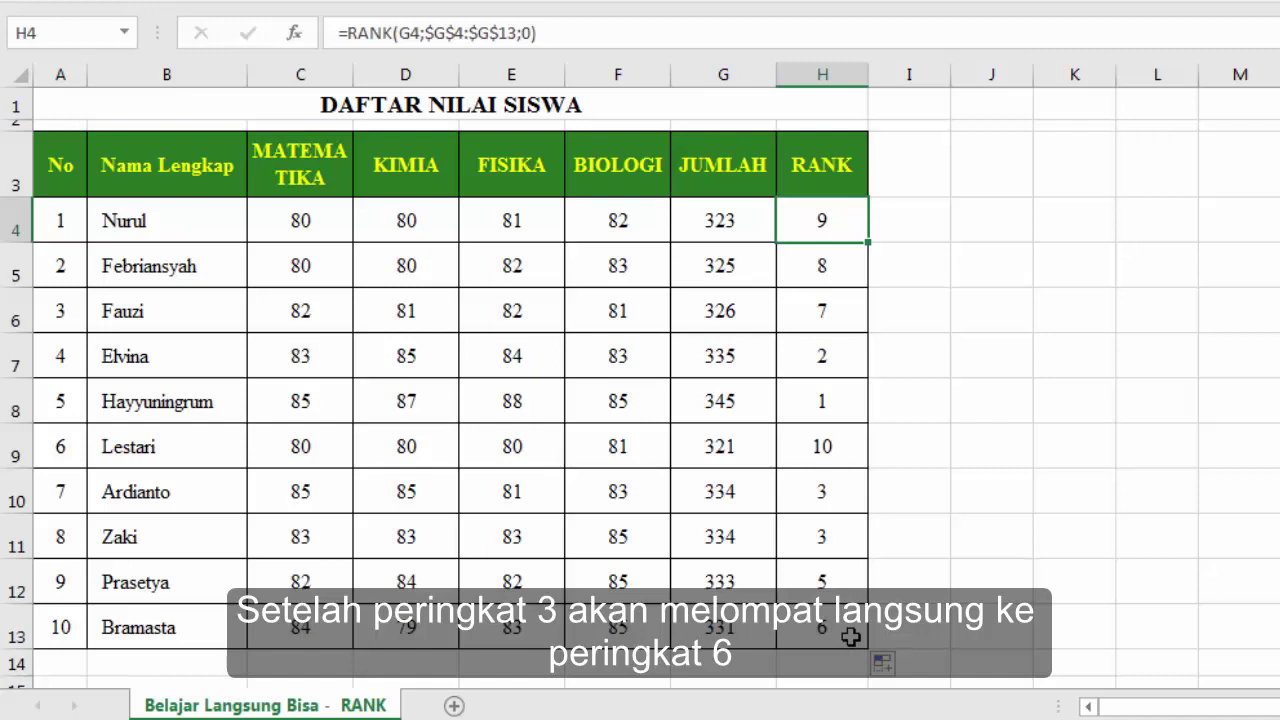
Step: Overwrite G12's SUM formula with 334, creating a three-way tie at rank 3
left_click(773, 581)
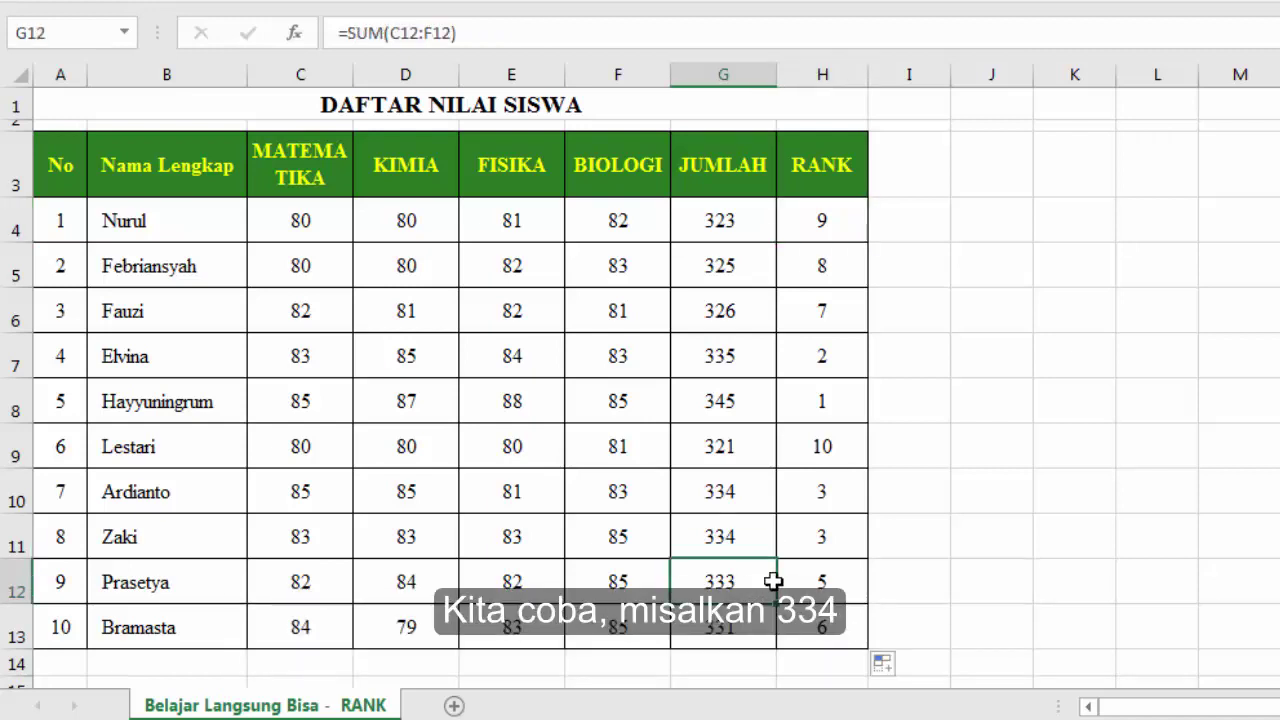
type("3")
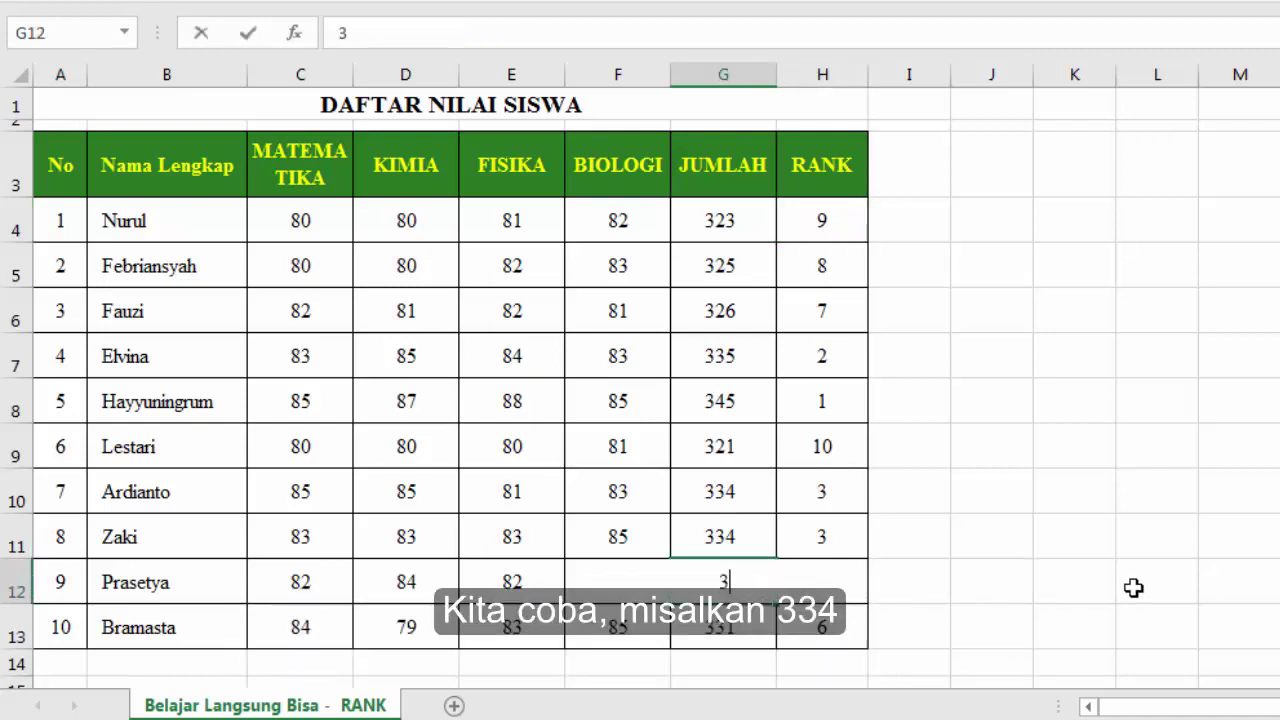
type("34")
key("Return")
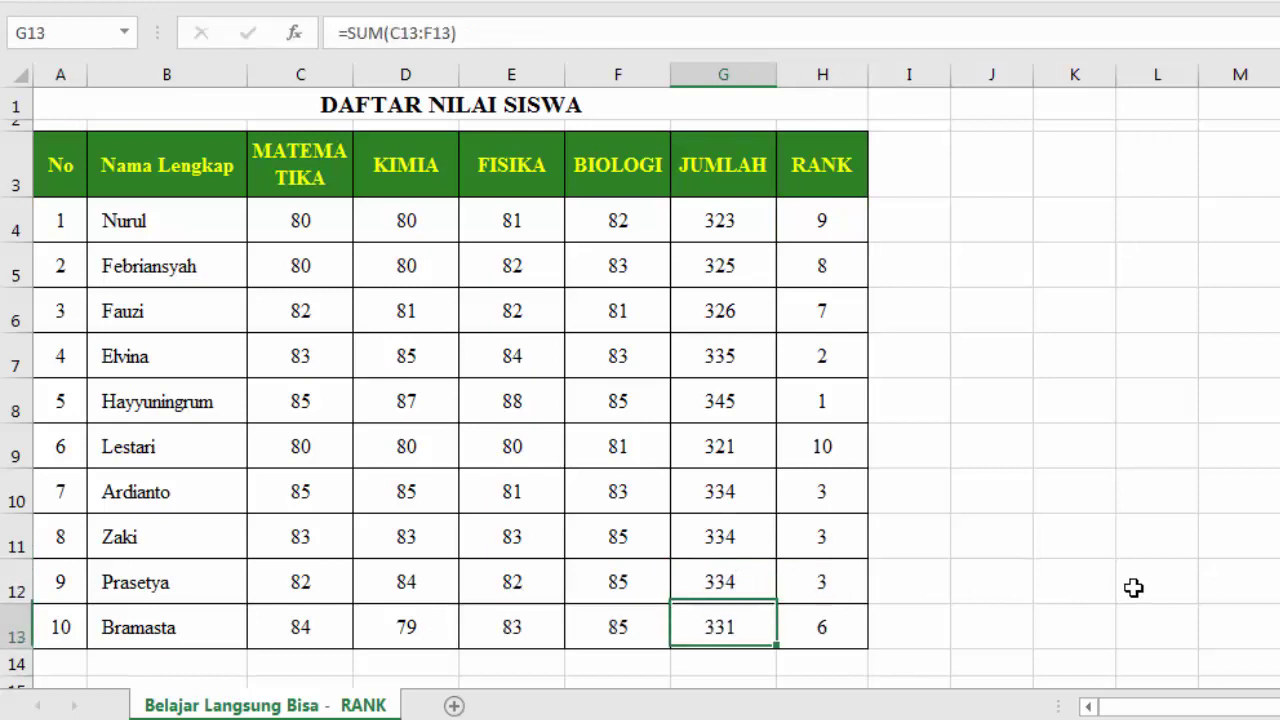